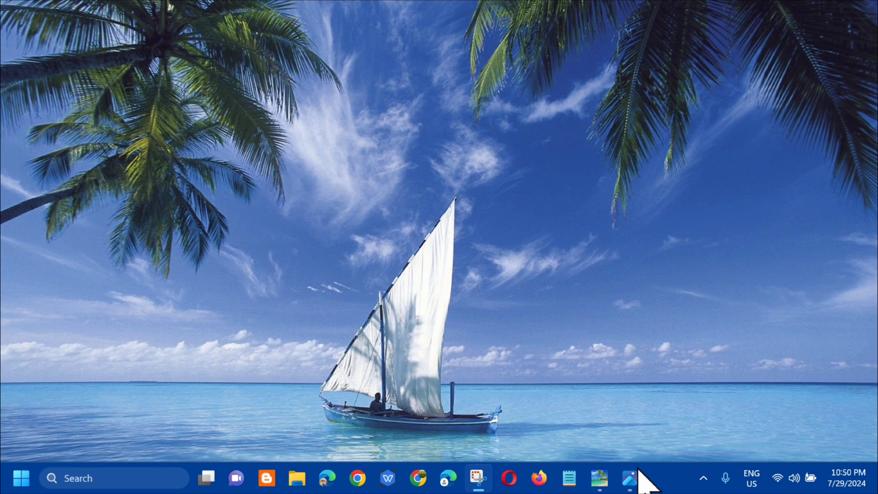
Step: Open the Windows Settings app and go to the list of installed apps
click(22, 479)
click(89, 69)
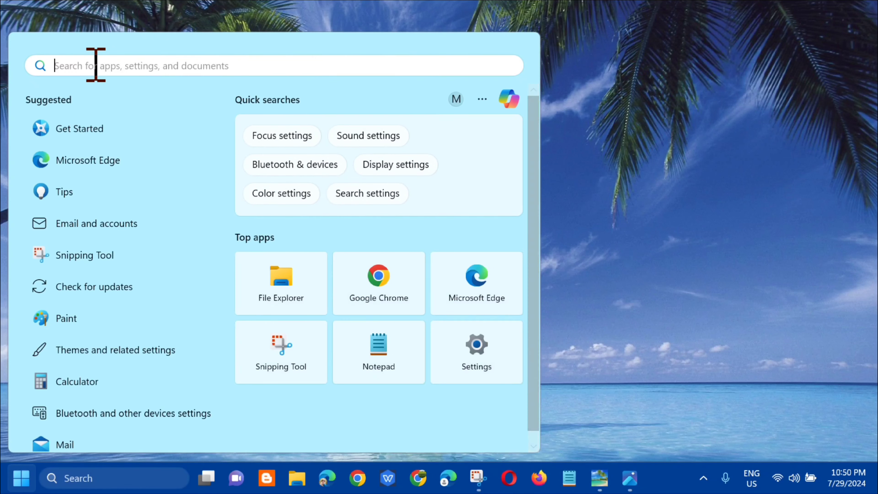
text(settings)
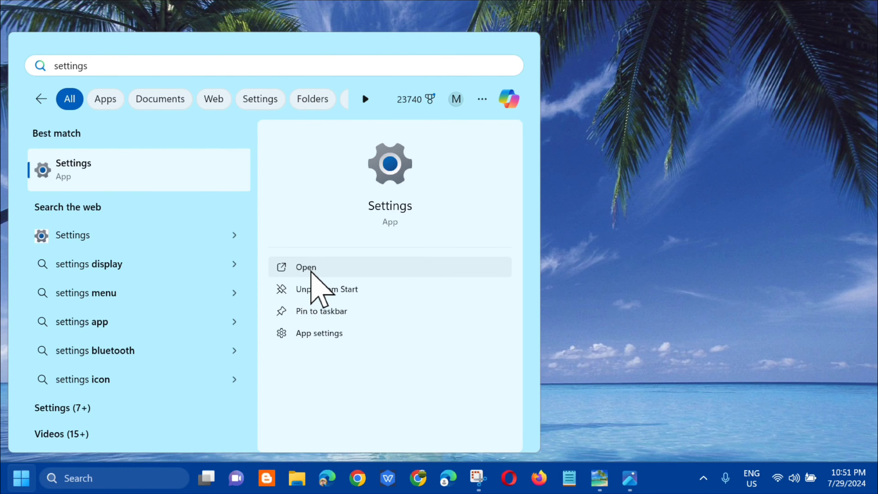
click(310, 268)
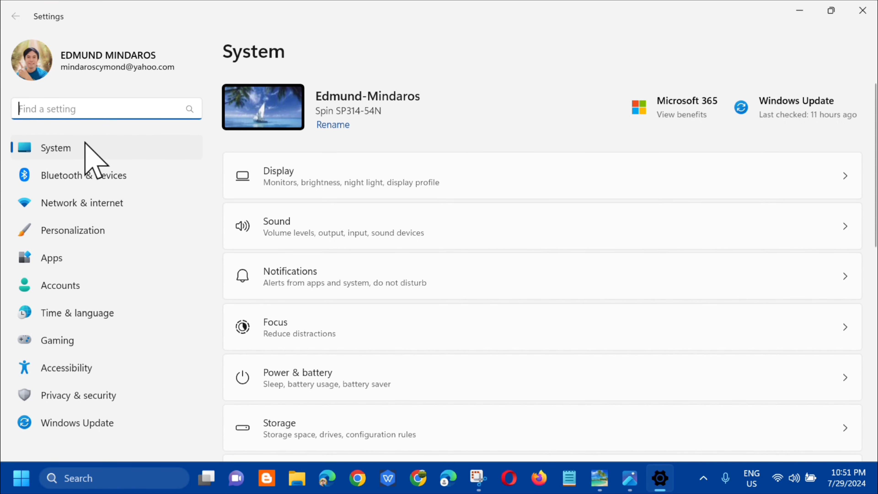
click(51, 259)
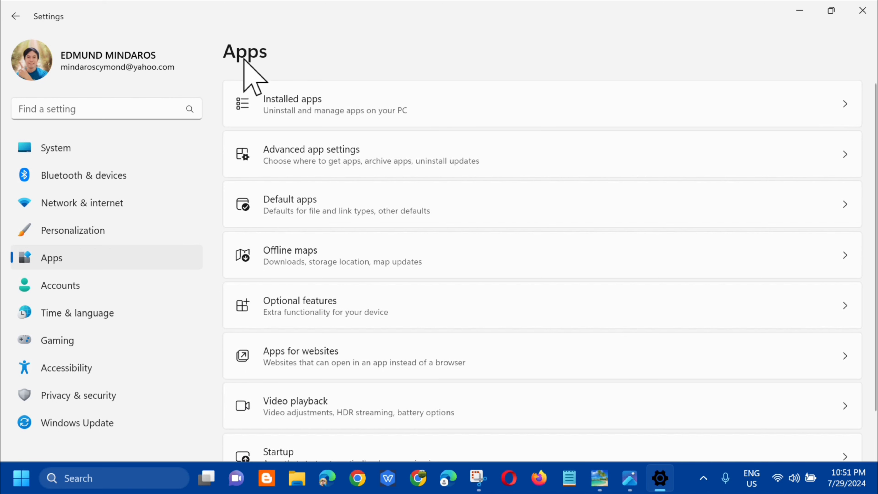
click(296, 107)
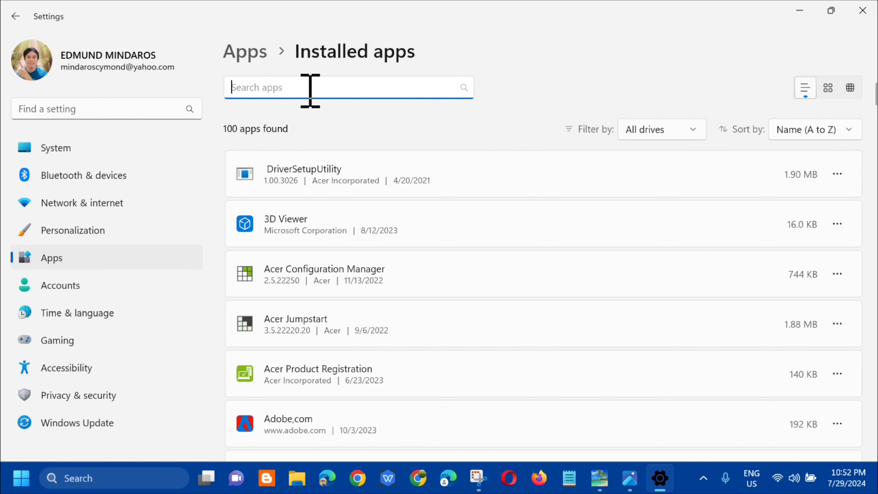
Step: Filter the installed apps list by searching for "visual c++"
key(Caps_Lock)
text(visual )
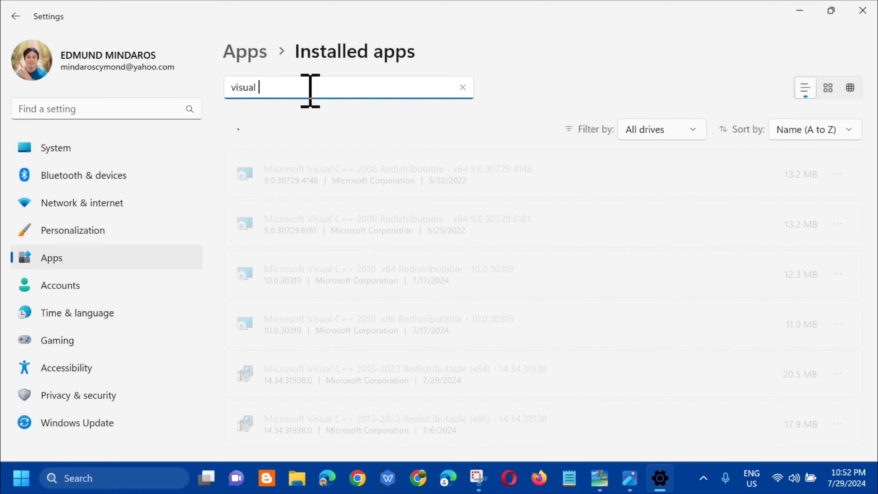
text(c++)
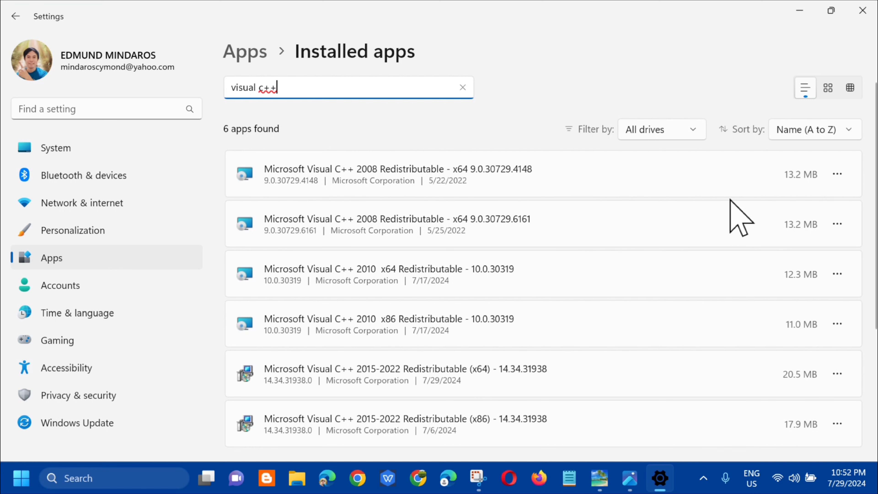
Step: Repair the Microsoft Visual C++ 2015-2022 Redistributable (x64), allowing it to make changes, and close its setup window without restarting
click(838, 174)
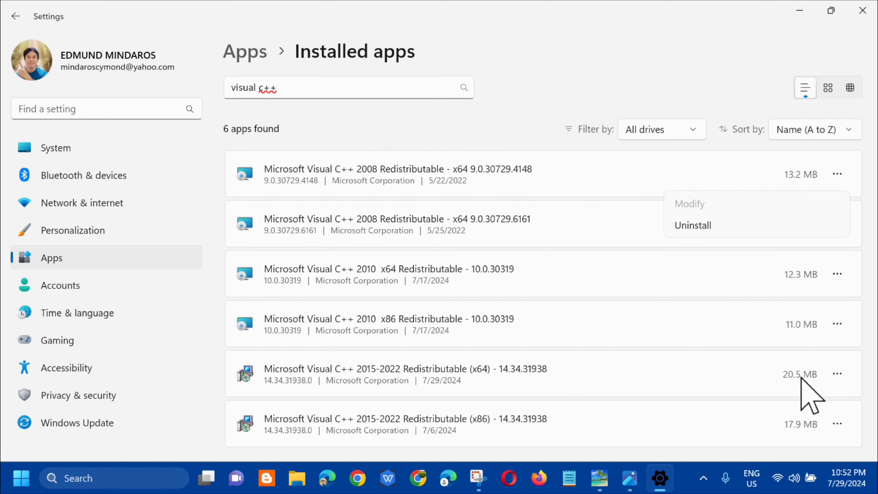
click(837, 374)
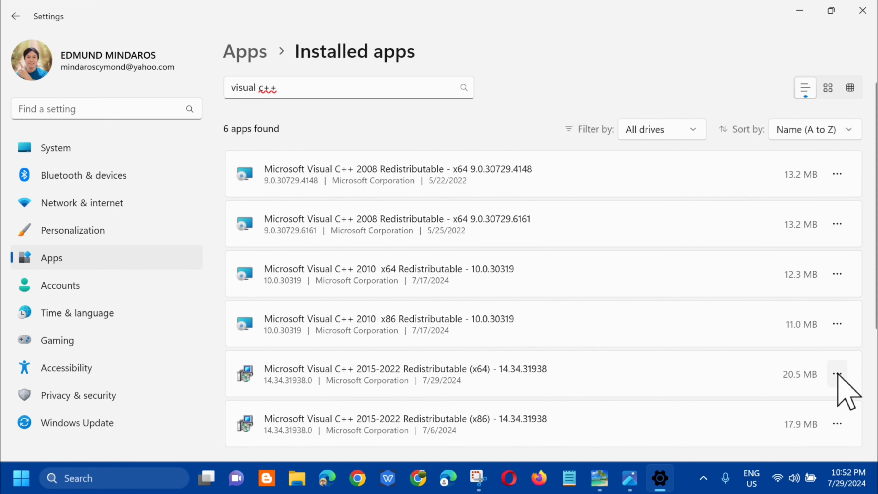
click(837, 374)
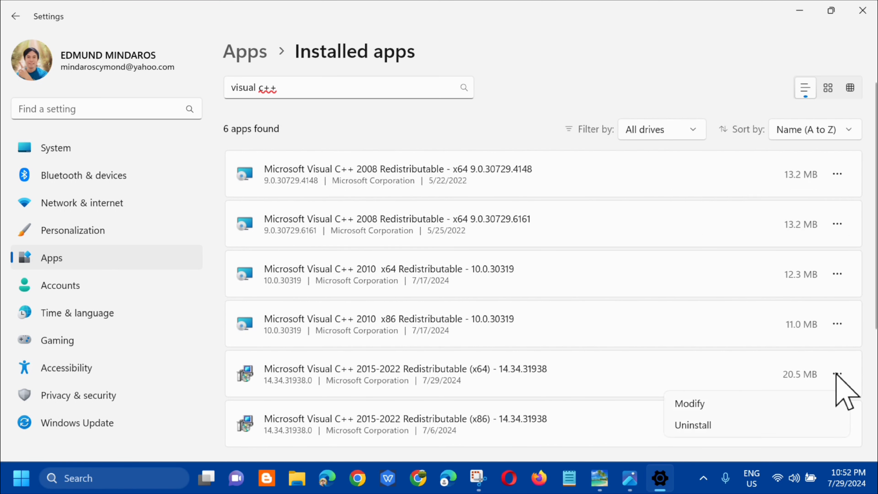
click(693, 404)
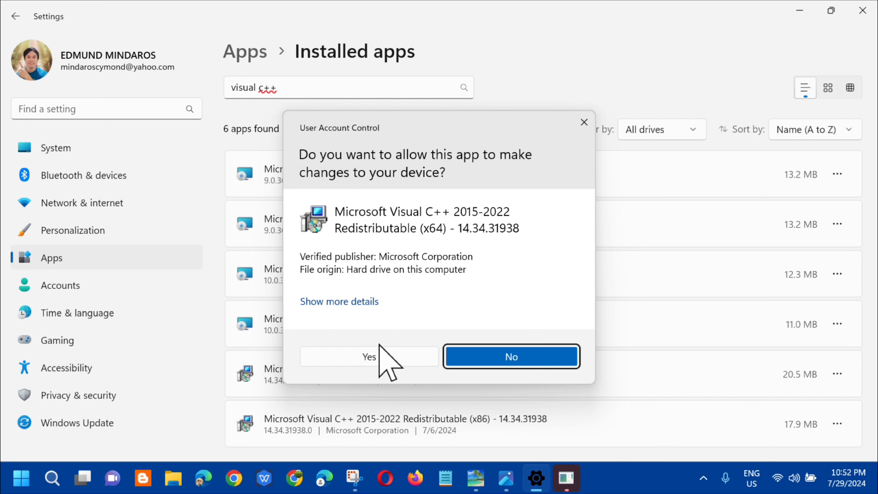
click(371, 358)
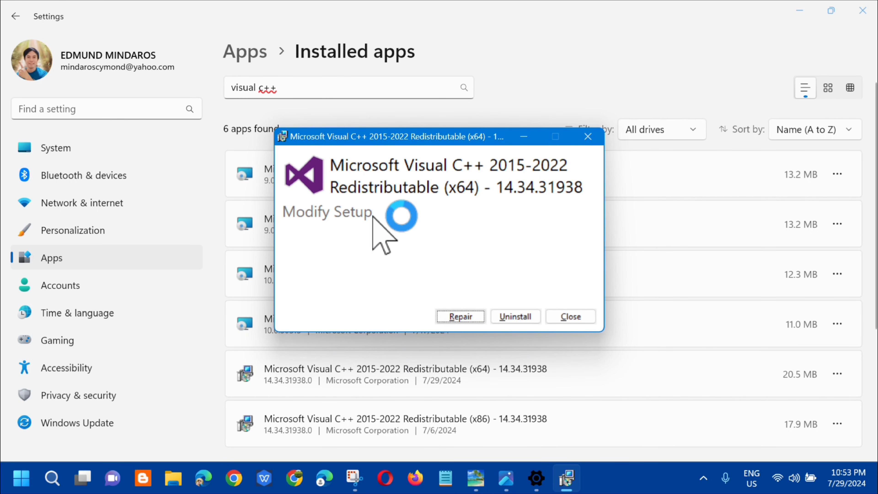
click(460, 317)
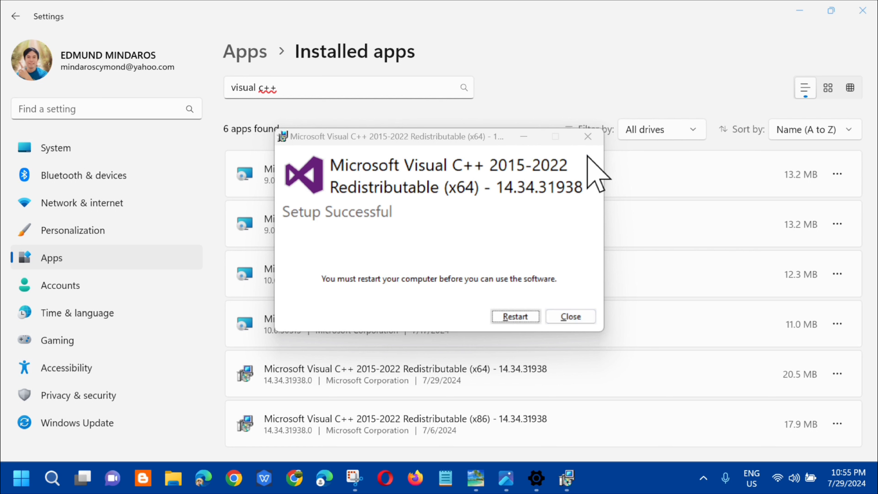
click(588, 137)
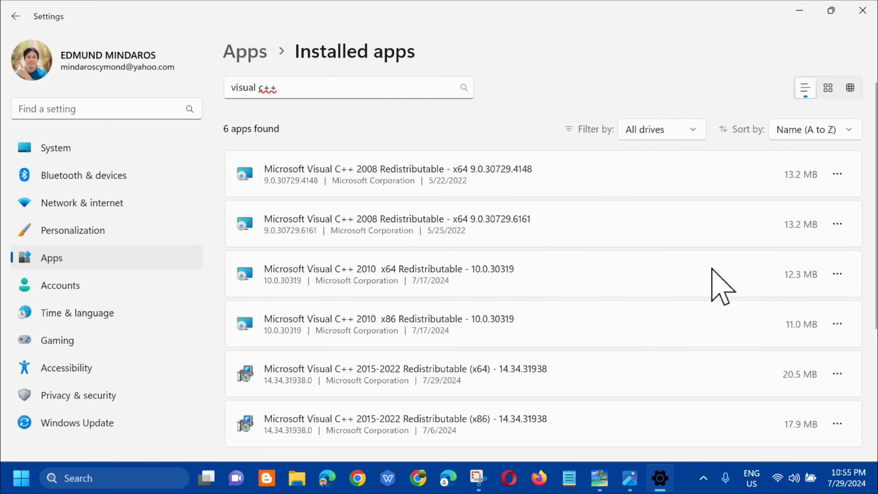
Step: Repair the Microsoft Visual C++ 2015-2022 Redistributable (x86), allowing it to make changes, and close its setup window and Settings
click(837, 423)
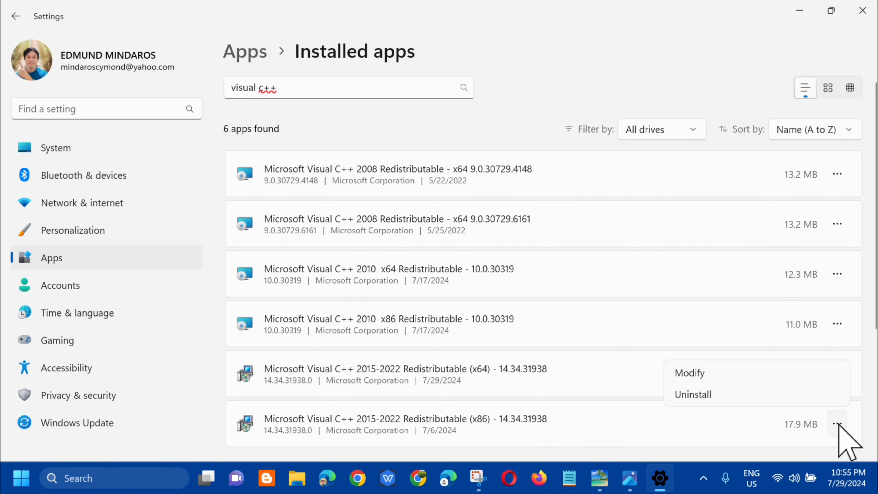
click(698, 374)
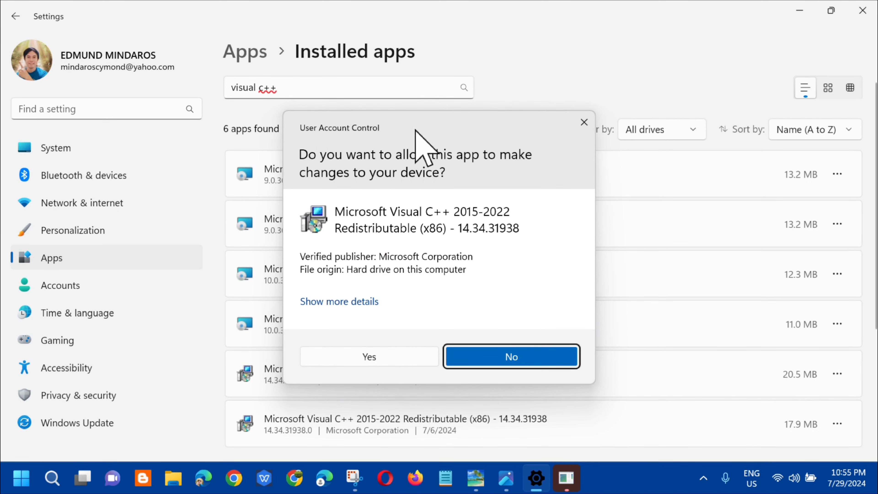
click(369, 358)
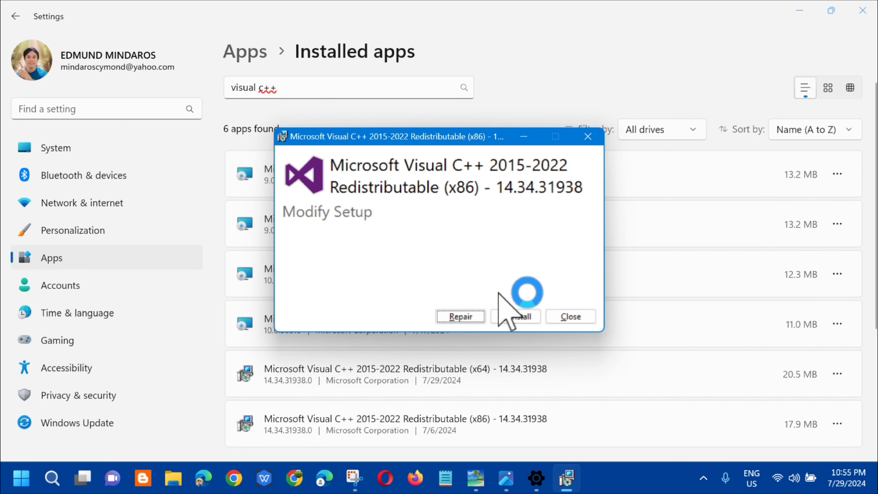
click(461, 316)
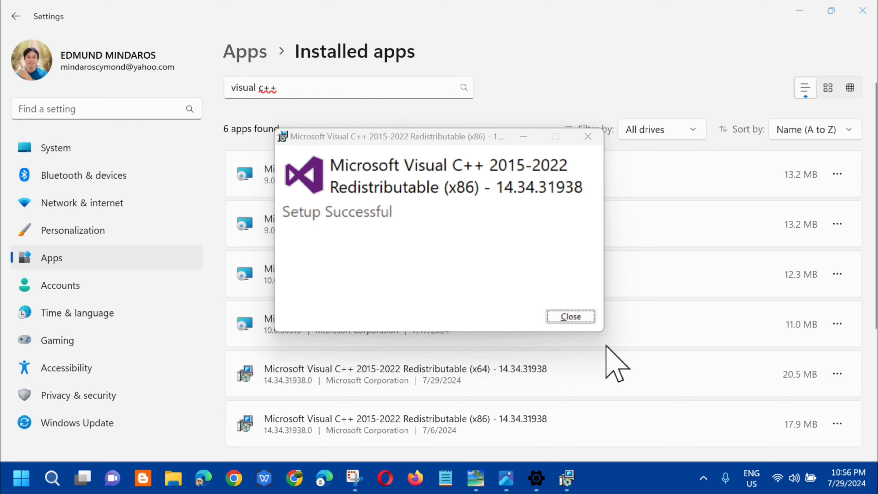
click(577, 316)
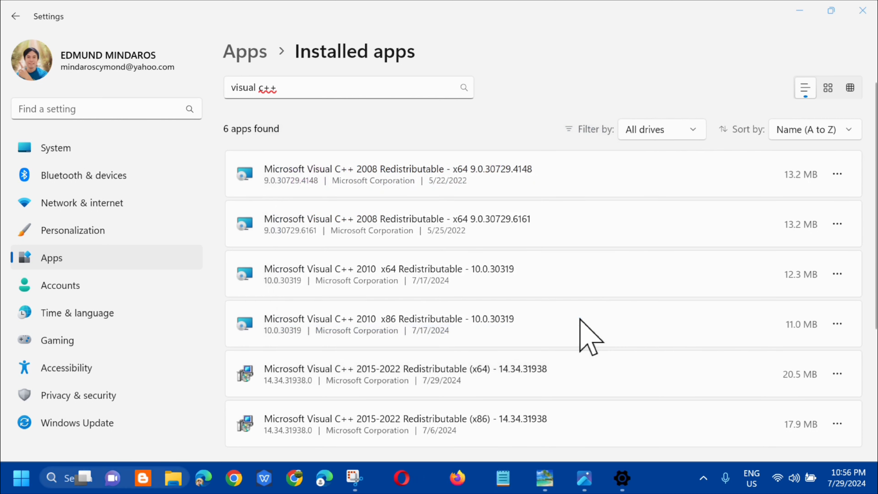
click(861, 12)
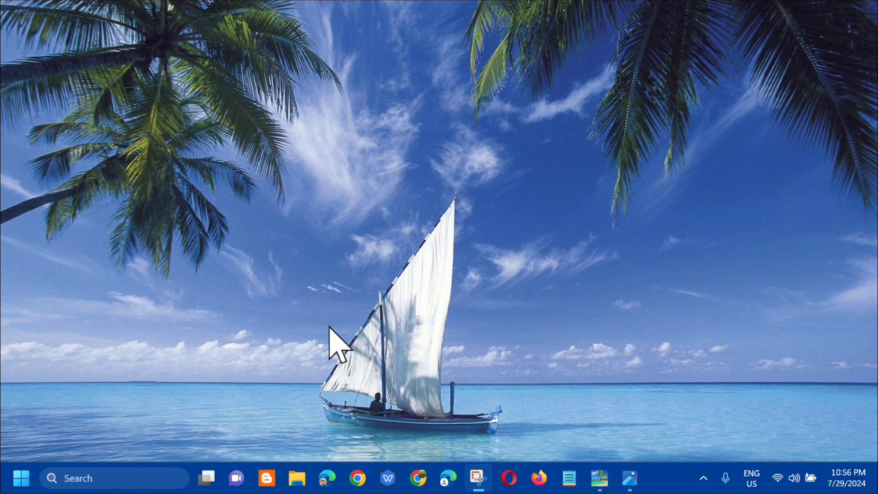
Step: Find Command Prompt by searching for "cmd" and run it as administrator, approving the permission request
click(20, 478)
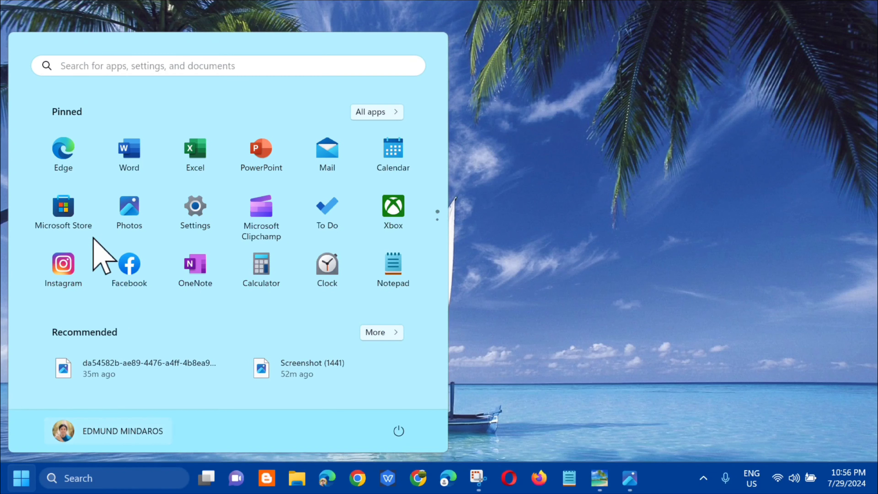
click(124, 66)
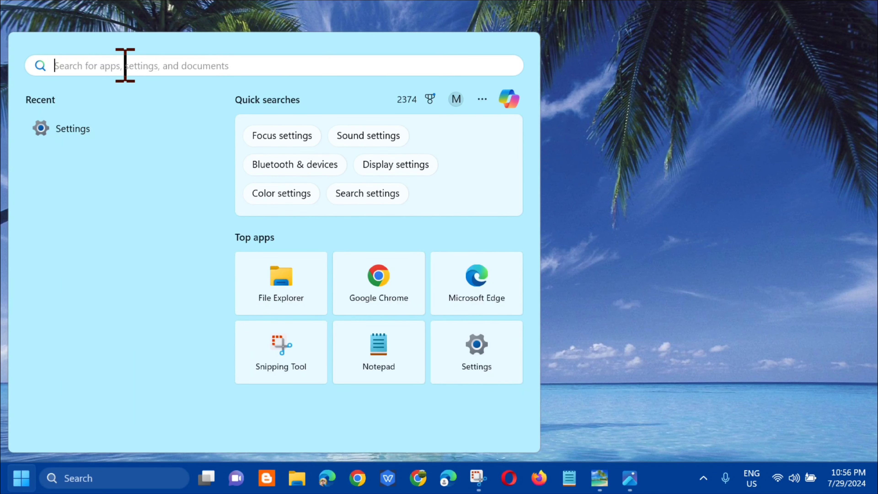
text(cmd)
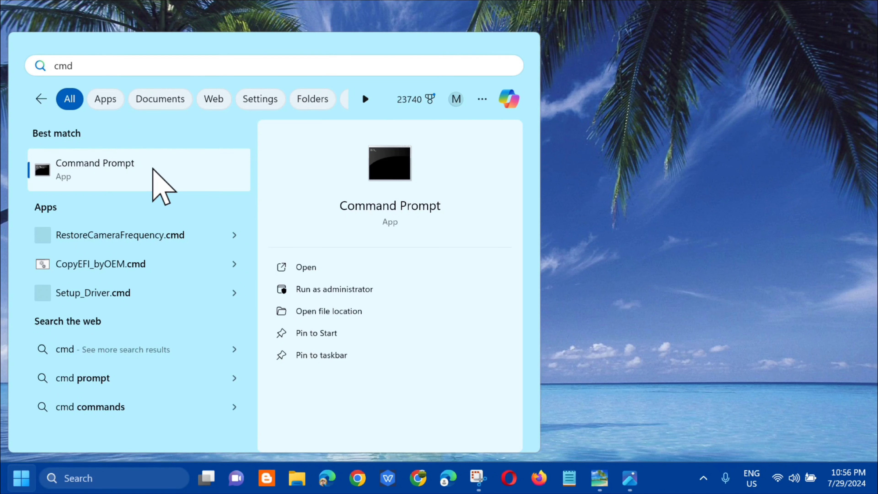
right_click(153, 168)
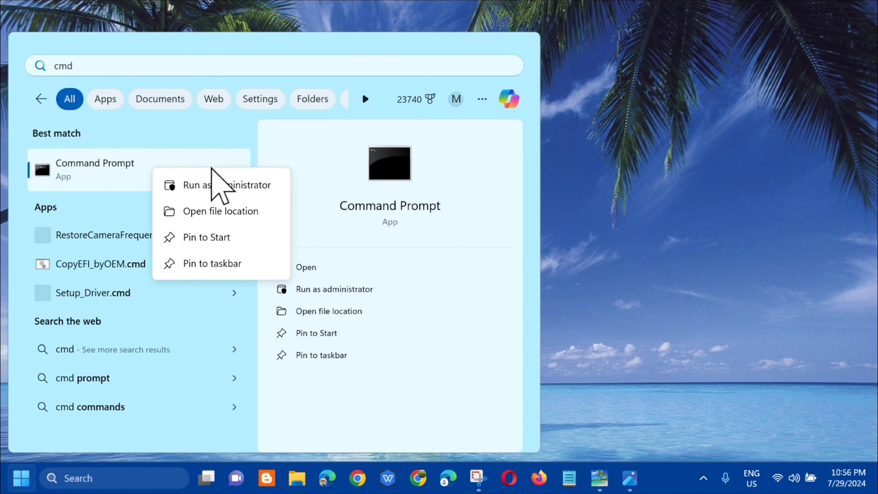
click(203, 186)
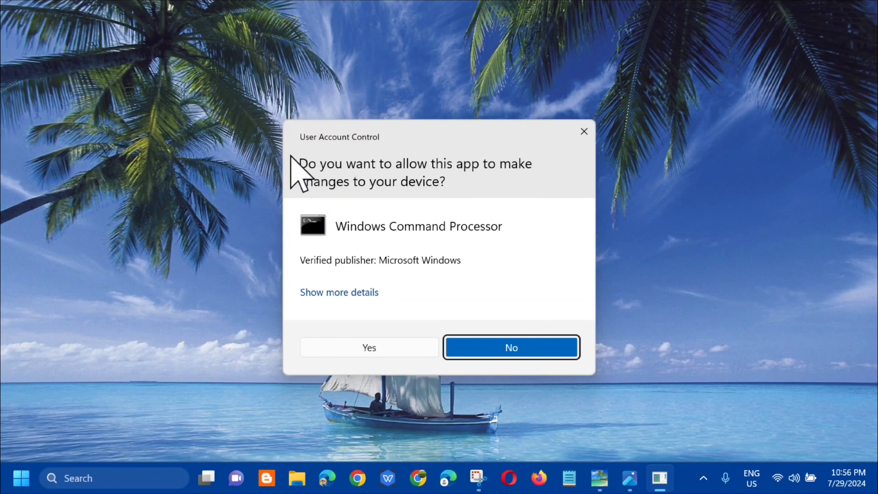
click(372, 347)
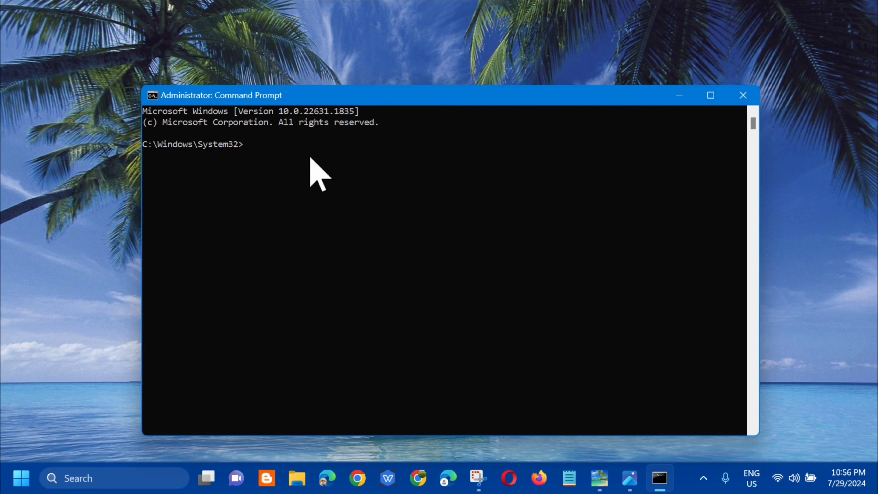
Step: Run the system file check with sfc /scannow and close Command Prompt once the scan has finished
key(Caps_Lock)
key(Caps_Lock)
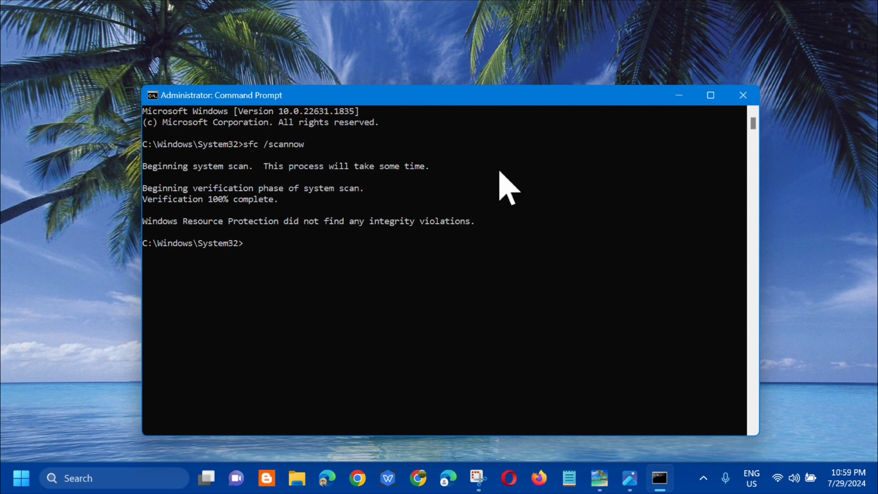
click(743, 98)
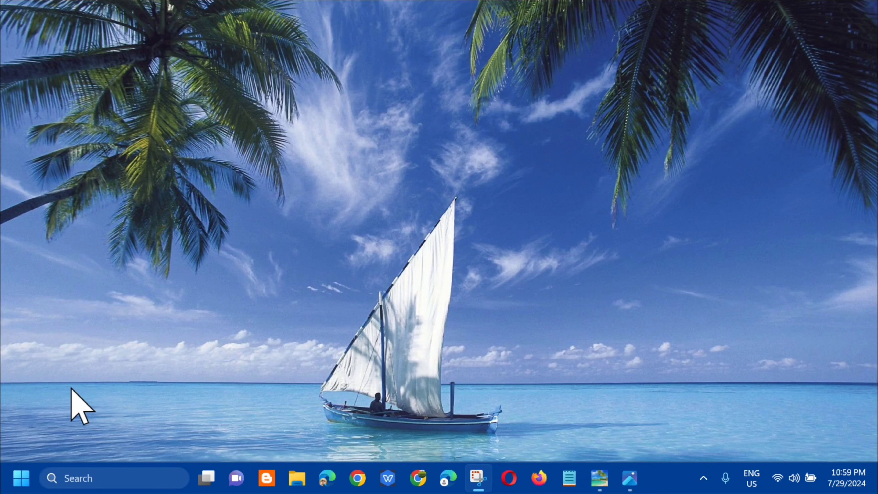
Step: View the computer's power options, including Restart, and dismiss them without choosing one
click(19, 478)
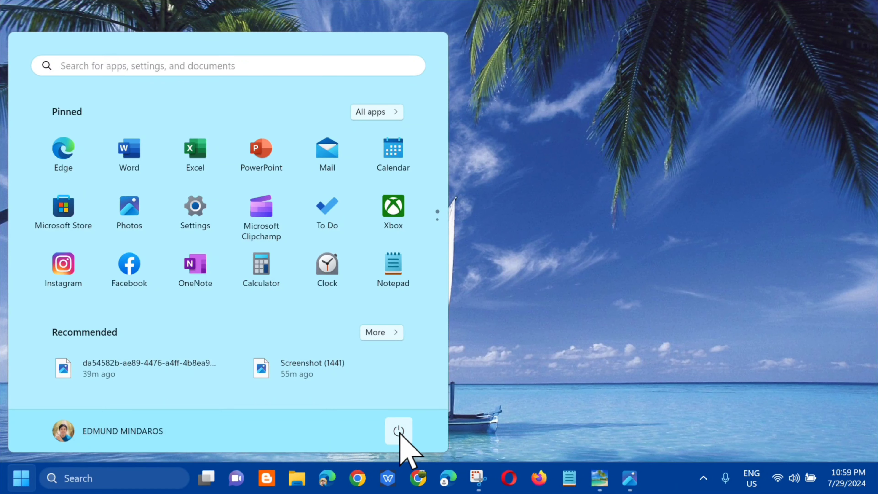
click(399, 432)
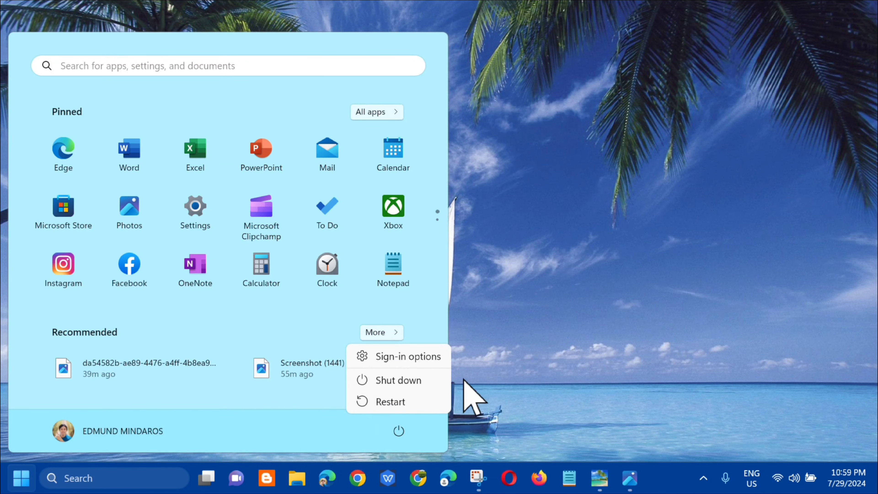
click(558, 284)
click(558, 284)
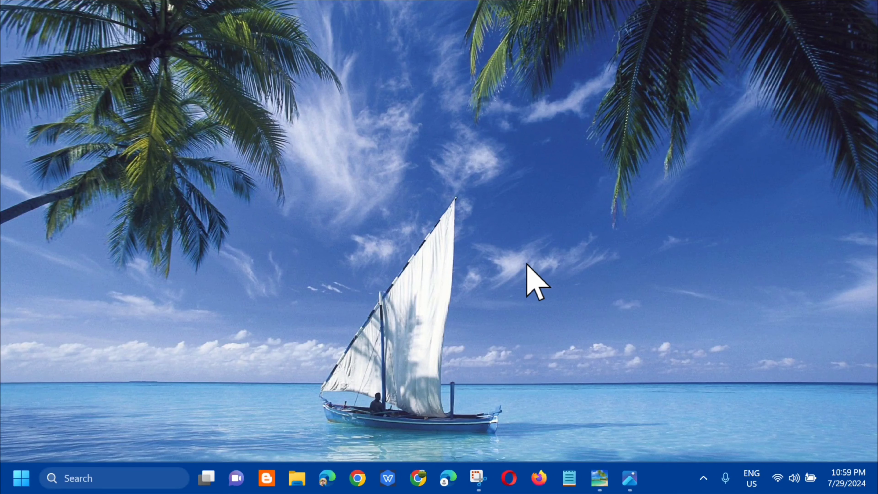